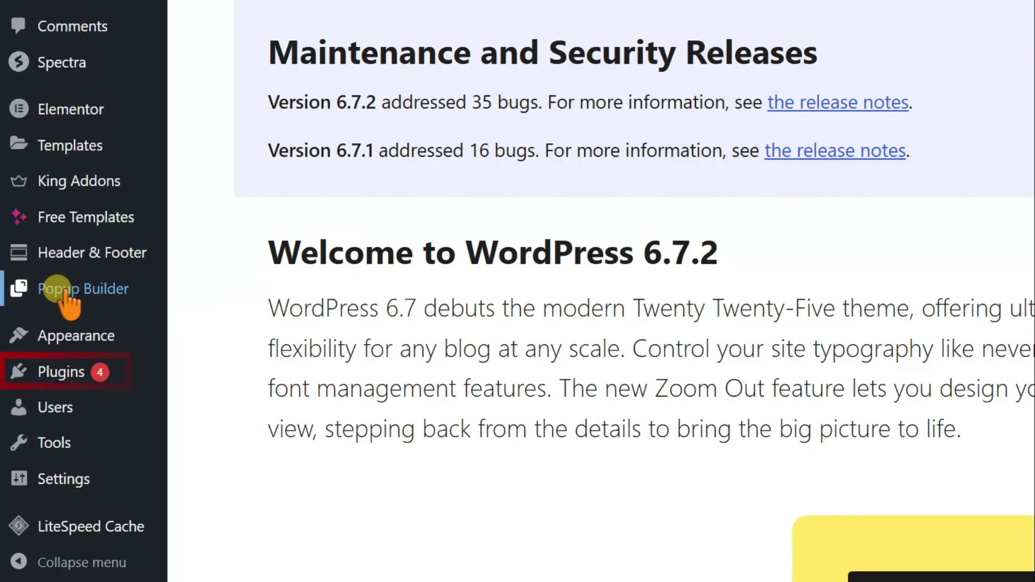
# Go to Plugins > Add New Plugin to browse installable plugins.
pyautogui.moveTo(32, 373)
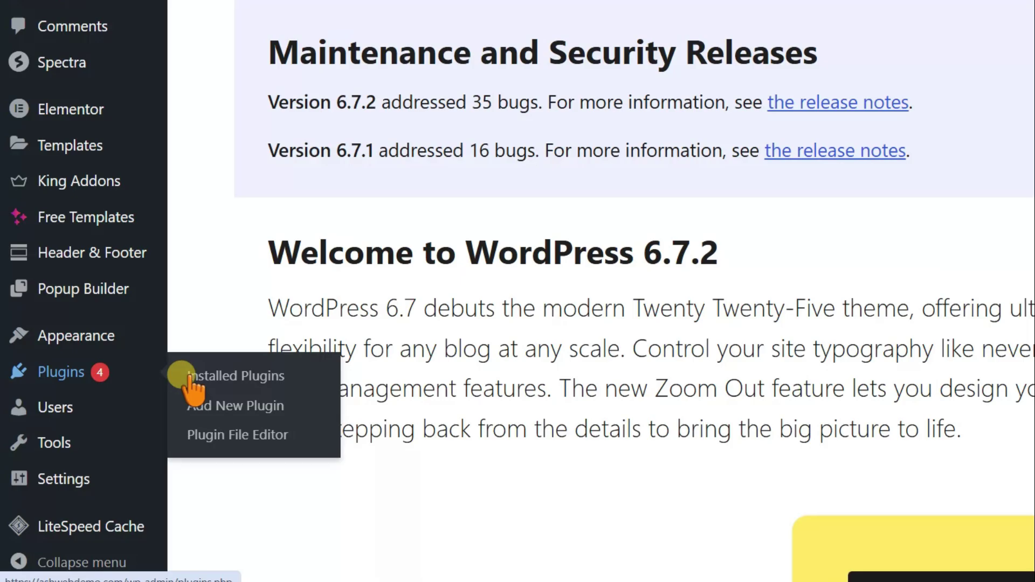
pyautogui.click(219, 407)
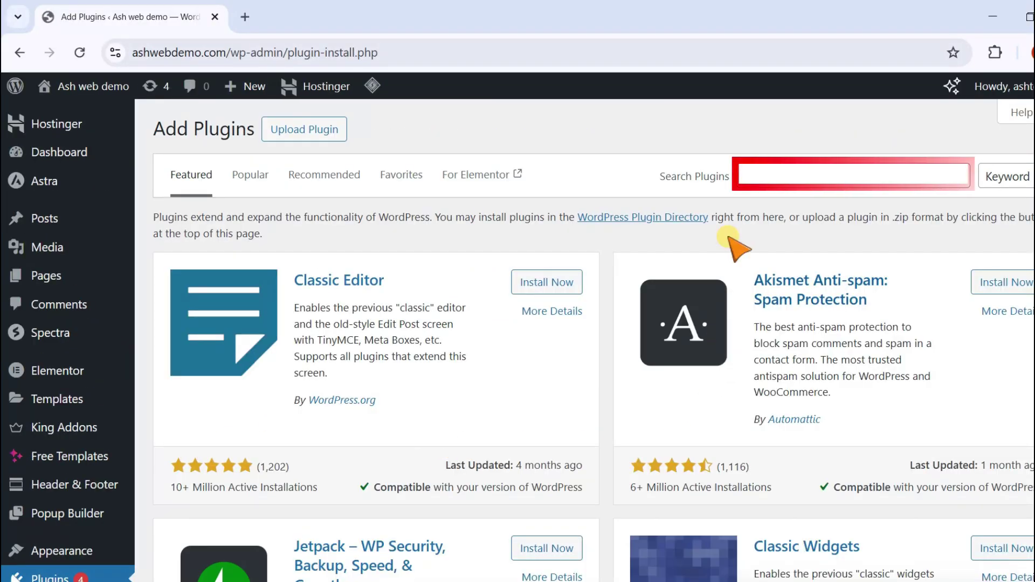
# Search for 'contact form 7', then install and activate the Contact Form 7 plugin.
pyautogui.click(754, 176)
pyautogui.write('contact form 7')
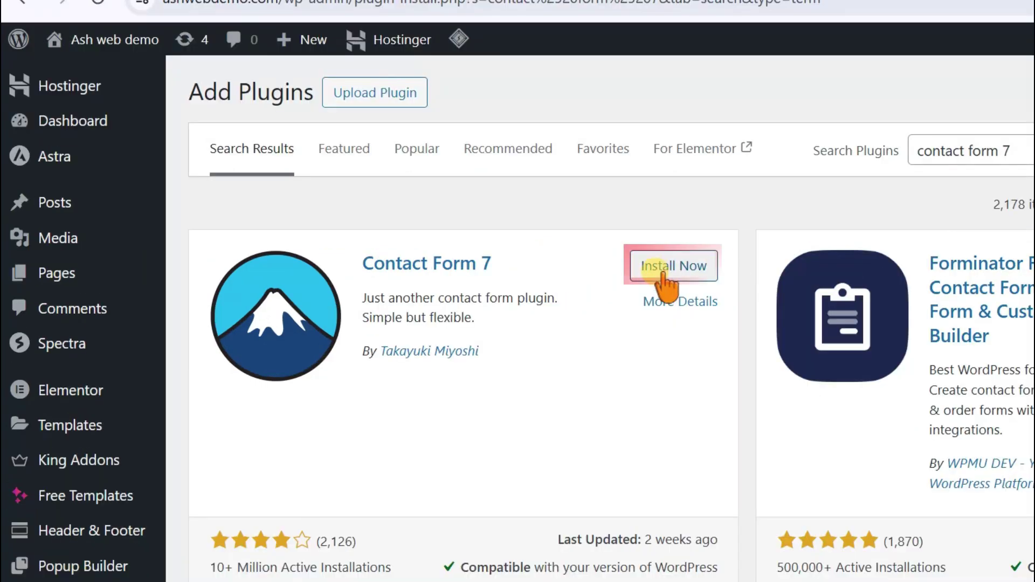
pyautogui.click(683, 267)
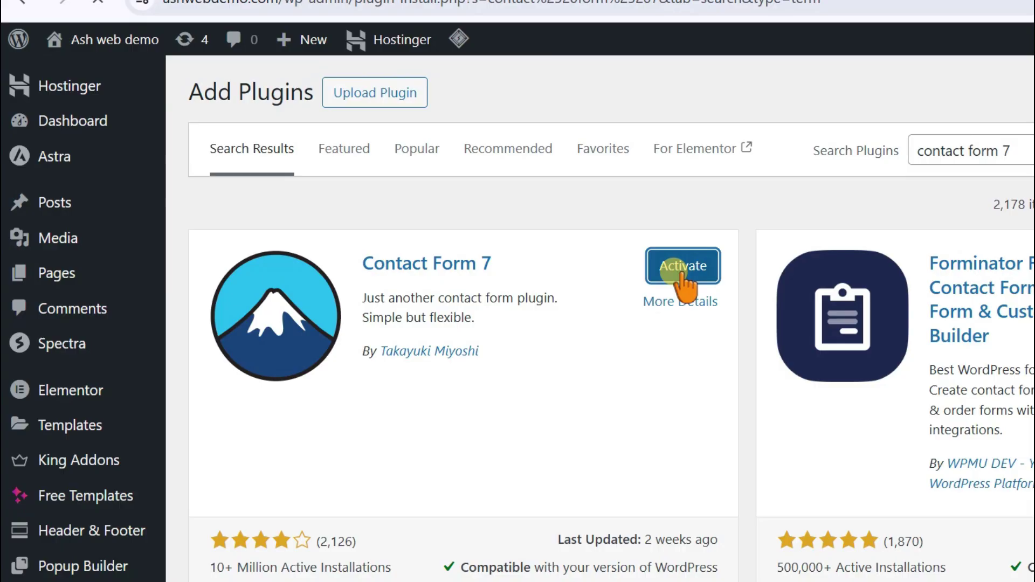
pyautogui.click(682, 267)
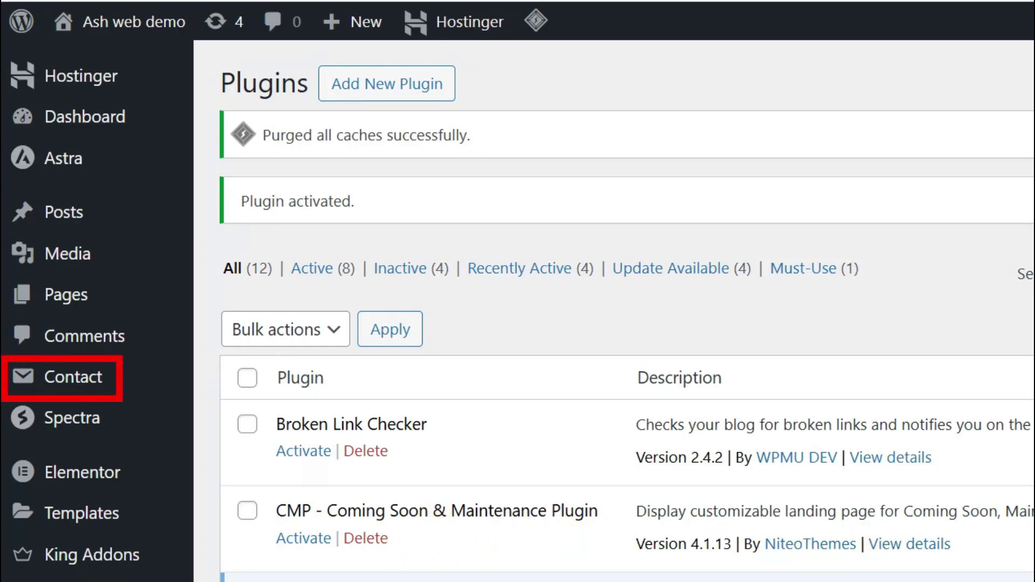
# Open the Contact Forms list and start a new contact form from it.
pyautogui.moveTo(70, 388)
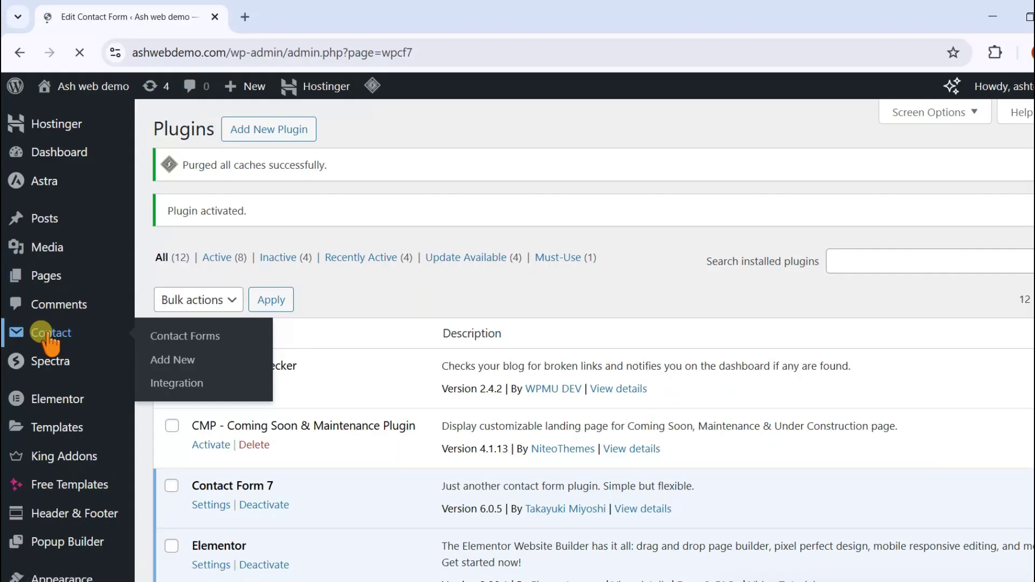
pyautogui.click(70, 380)
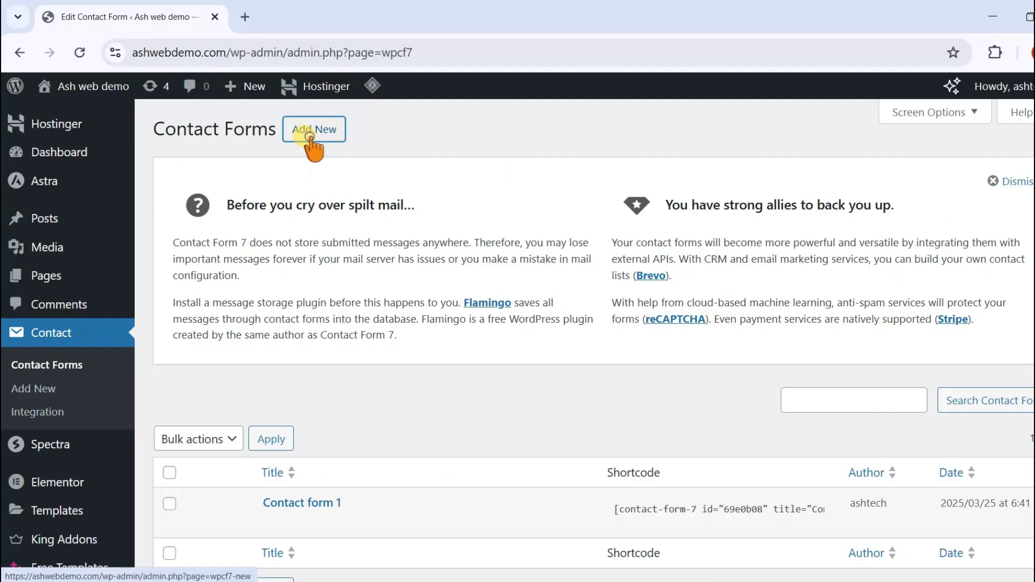
pyautogui.click(386, 178)
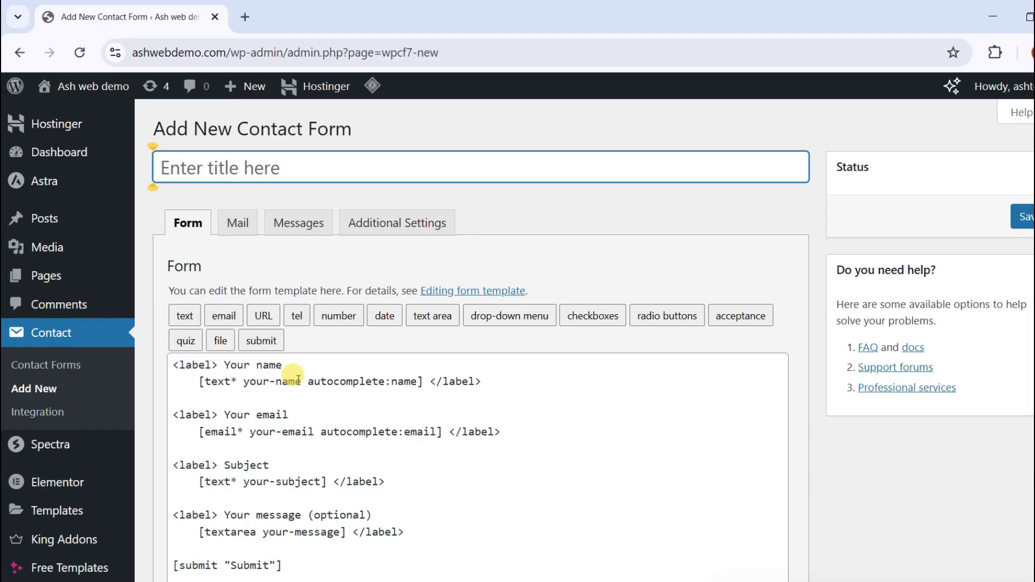
# Preview the text and email field generators without inserting, then show the form's Mail settings.
pyautogui.click(338, 564)
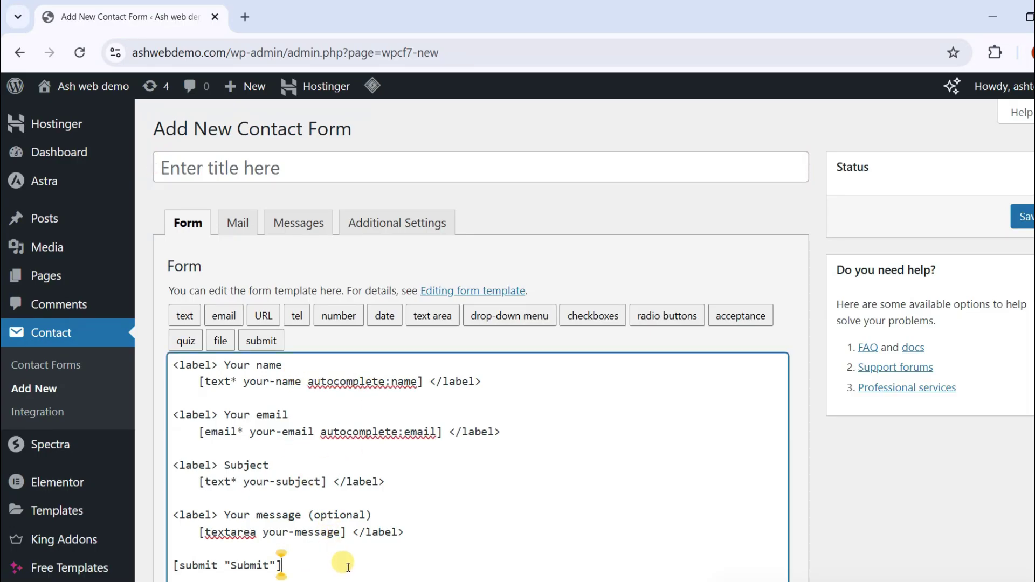
pyautogui.click(185, 316)
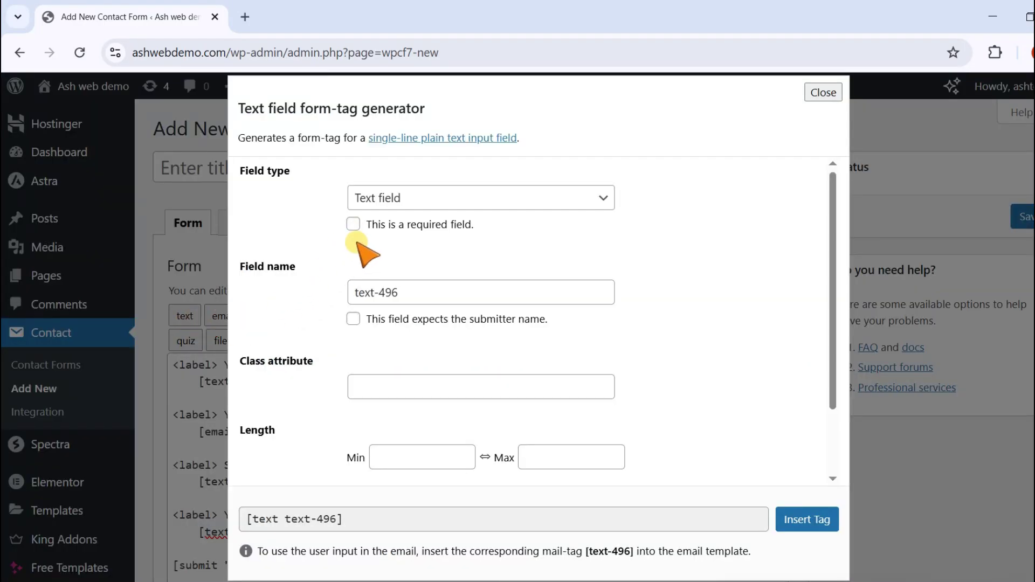
pyautogui.press('Escape')
pyautogui.click(220, 316)
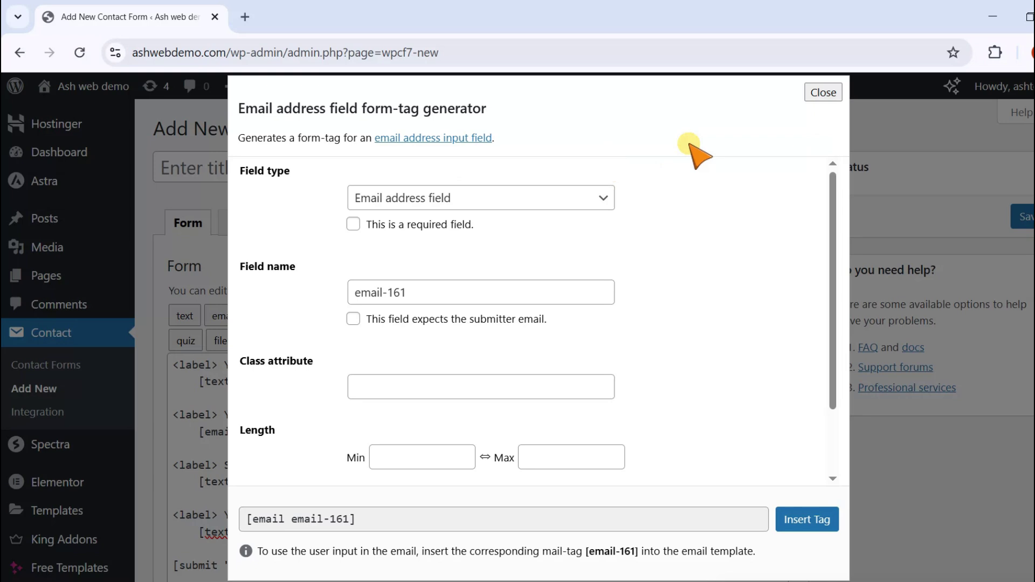
pyautogui.click(817, 94)
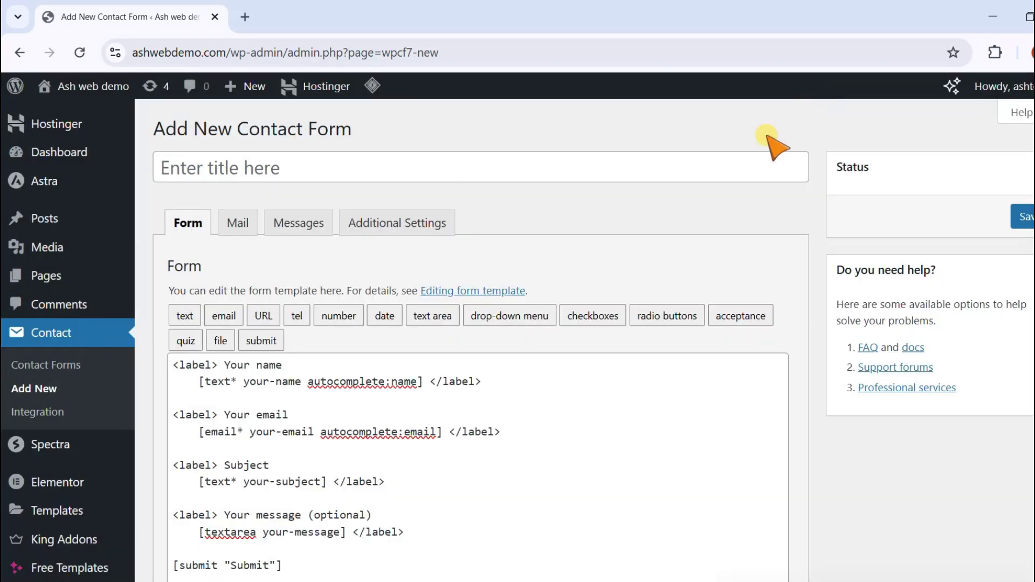
pyautogui.click(237, 222)
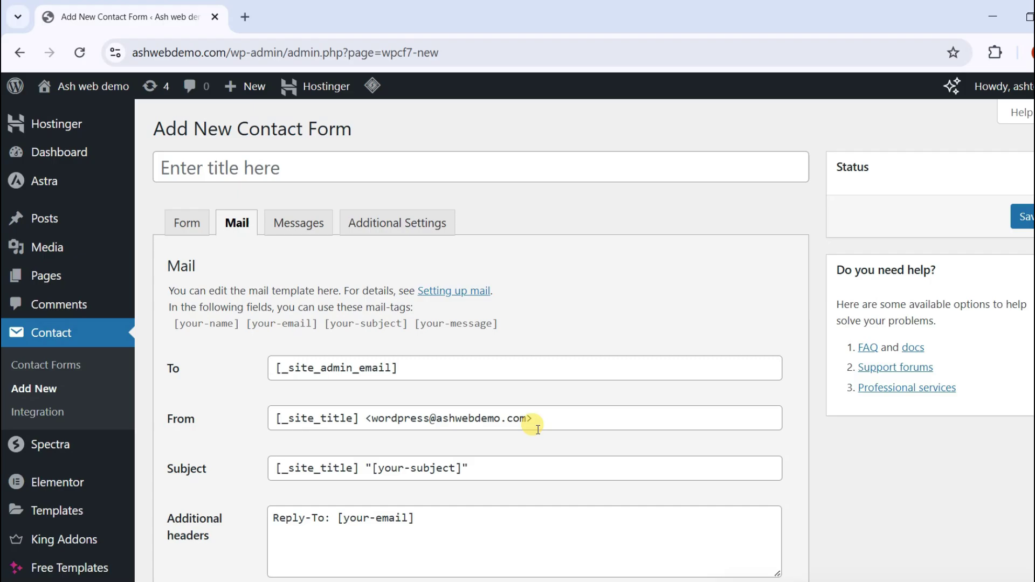
pyautogui.scroll(-5, 518, 339)
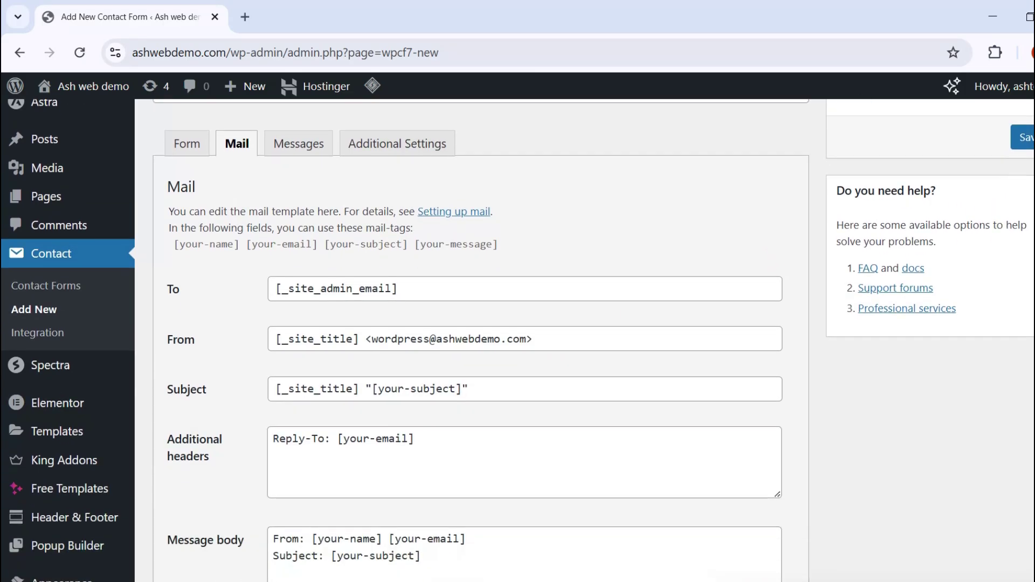
pyautogui.scroll(-3, 1010, 407)
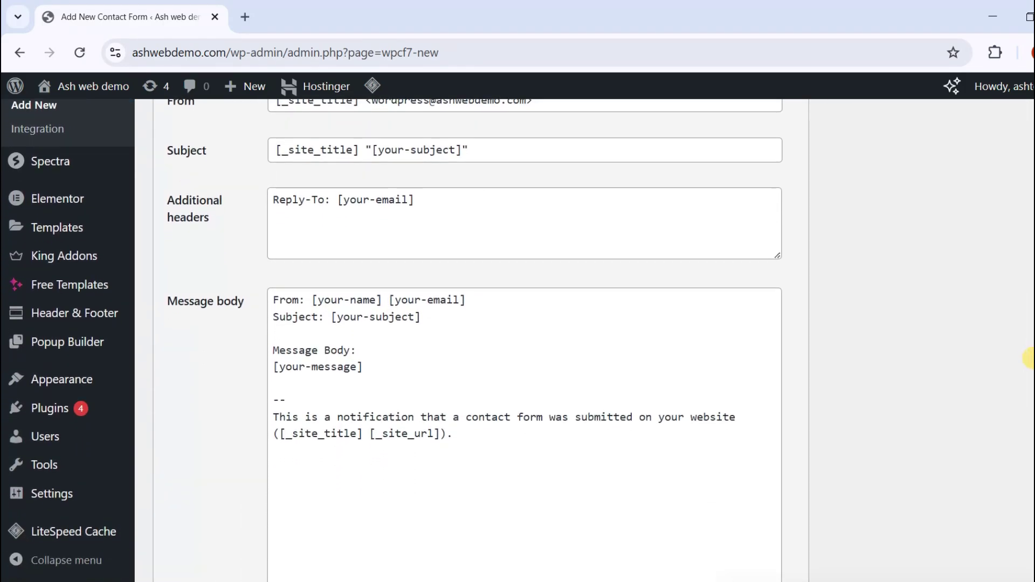
pyautogui.scroll(8, 944, 511)
pyautogui.scroll(-13, 1005, 527)
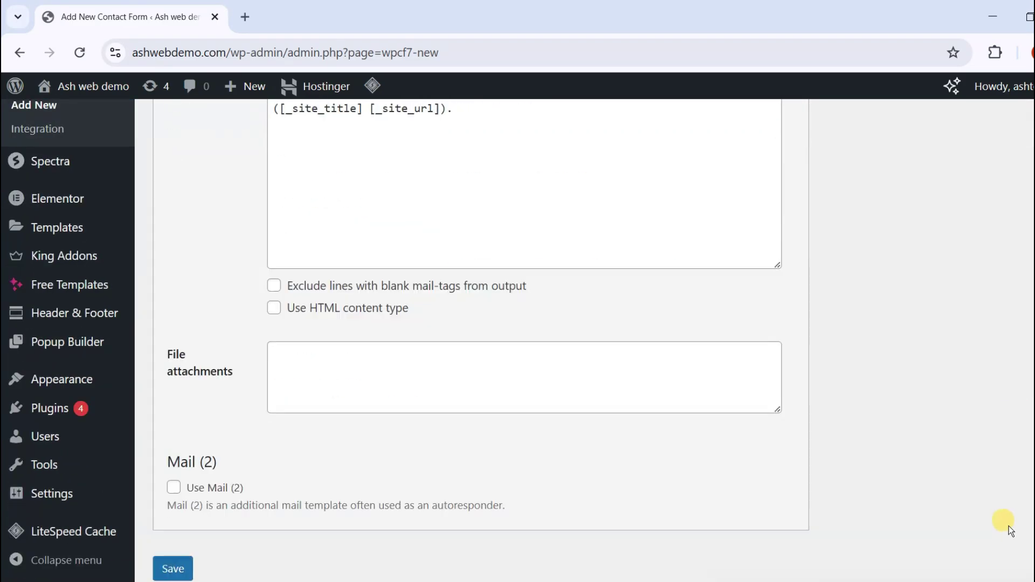
pyautogui.scroll(10, 517, 340)
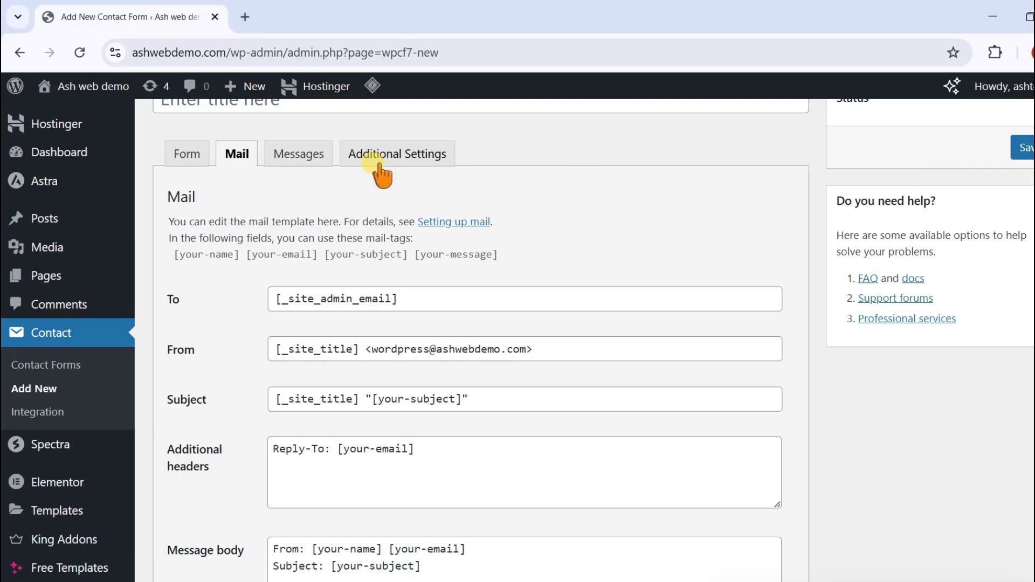
# Read through the form's Messages texts, then view its empty Additional Settings.
pyautogui.click(294, 154)
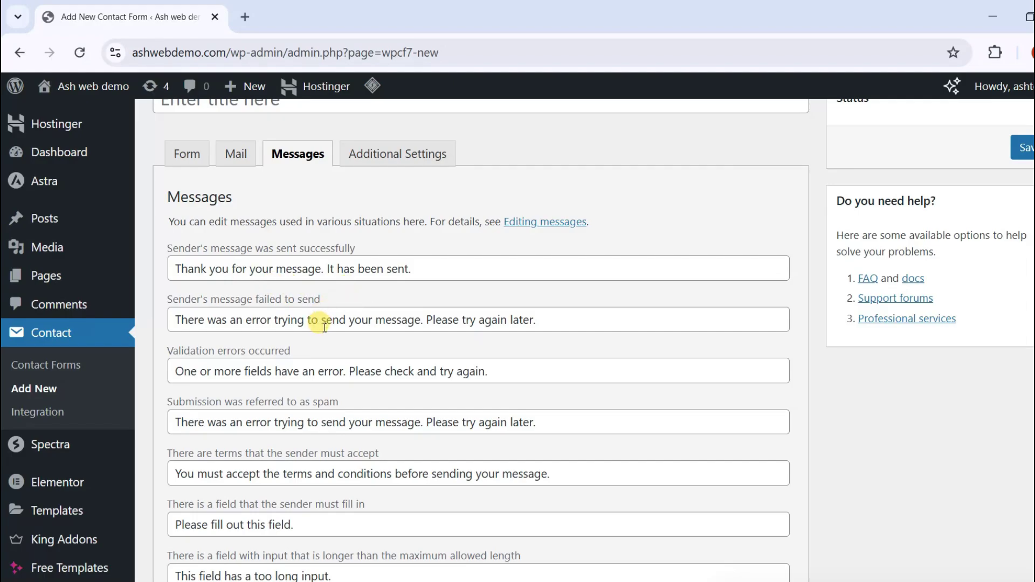
pyautogui.scroll(-3, 517, 340)
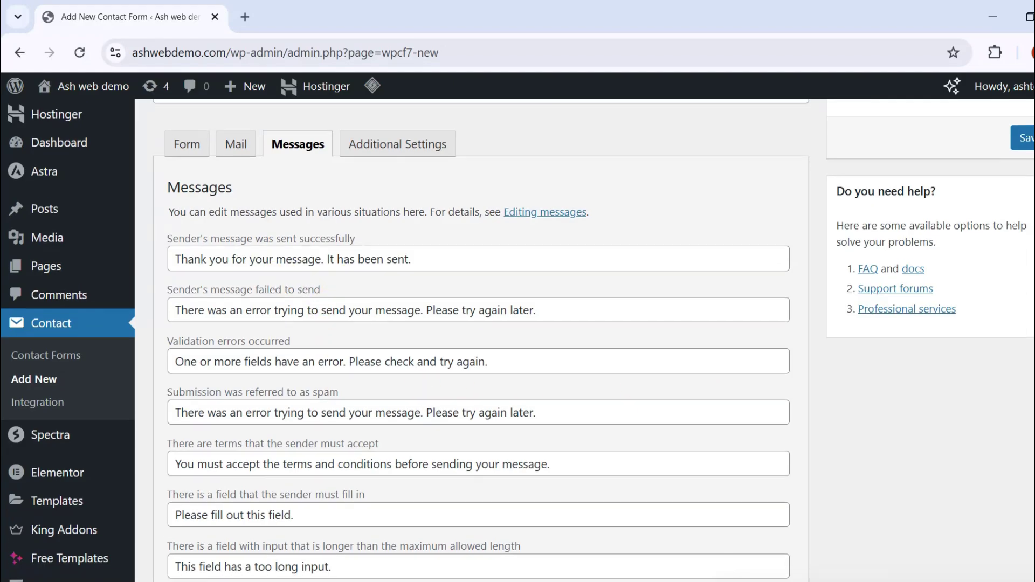
pyautogui.scroll(-6, 1031, 369)
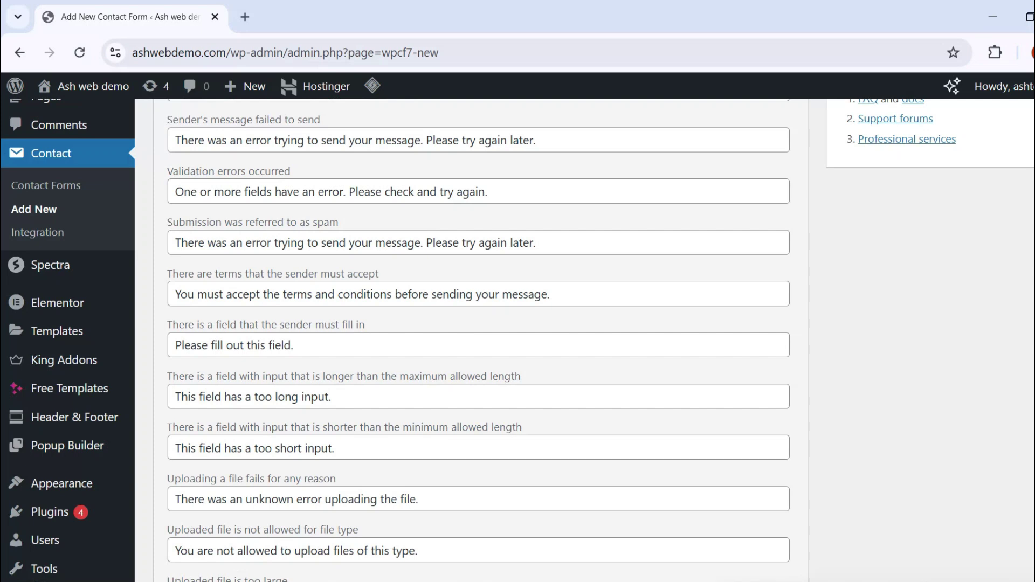
pyautogui.scroll(-7, 1030, 369)
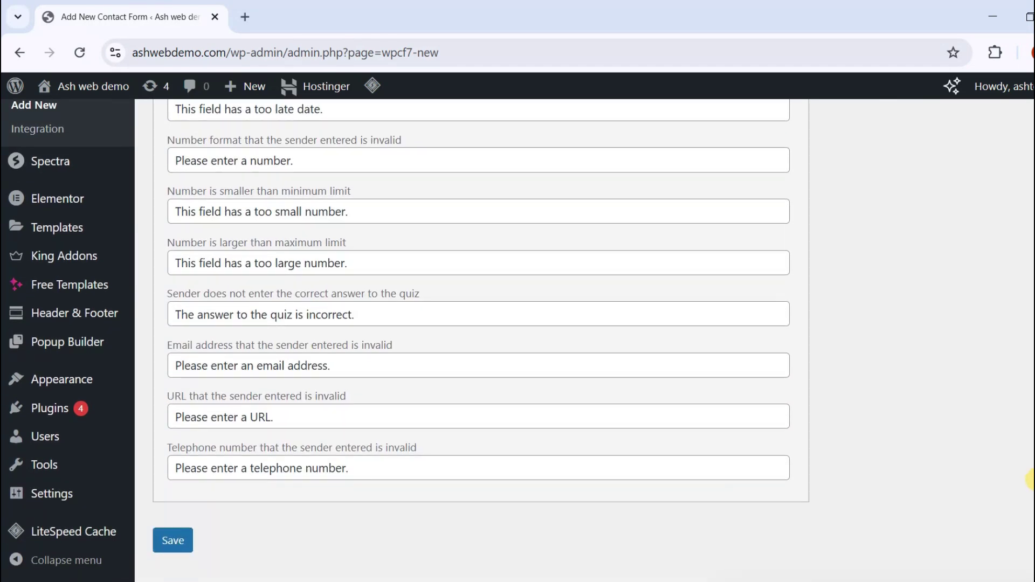
pyautogui.scroll(15, 1030, 479)
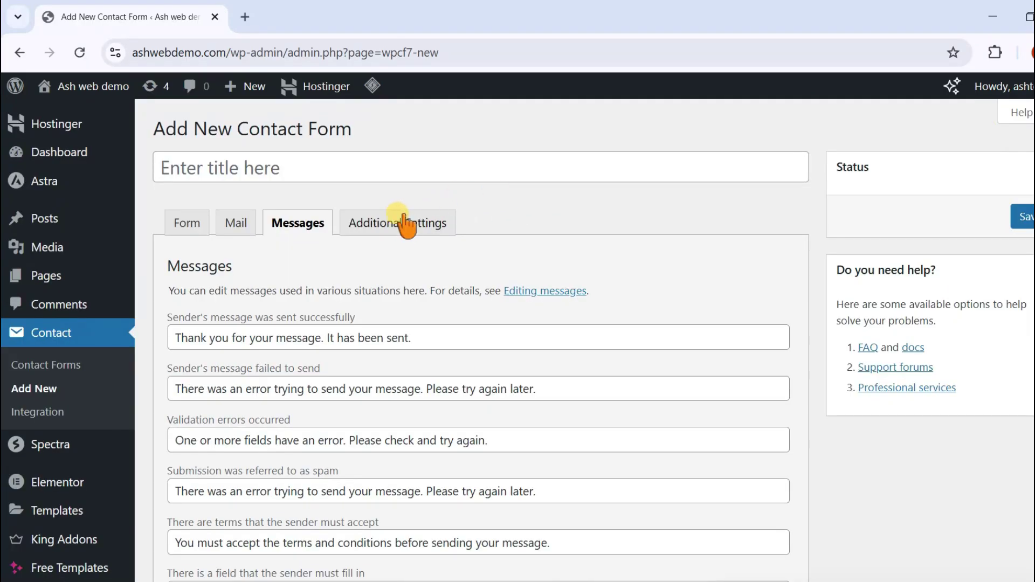
pyautogui.click(404, 222)
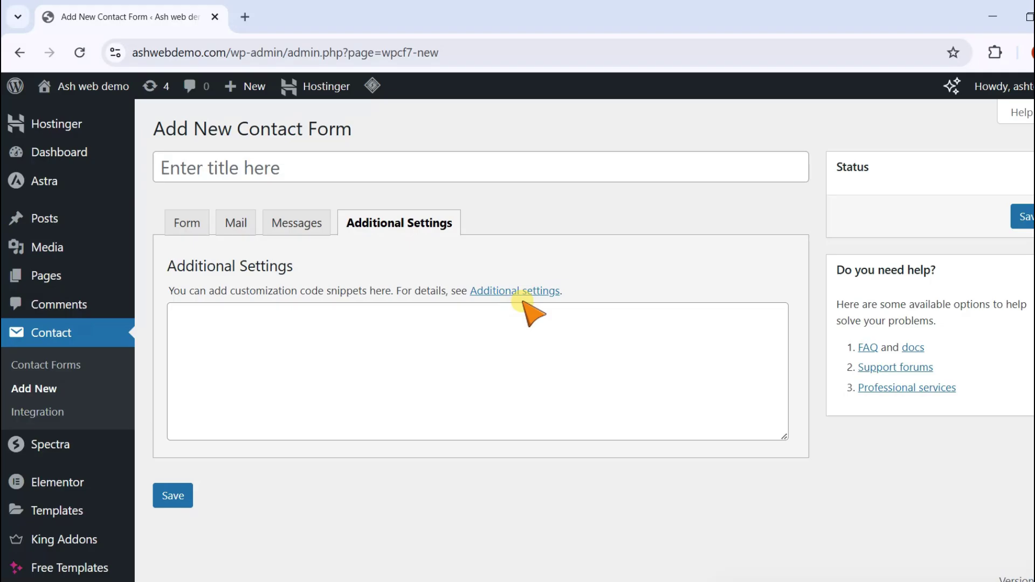
# Return to the Form template and scroll down to its Save button.
pyautogui.click(186, 224)
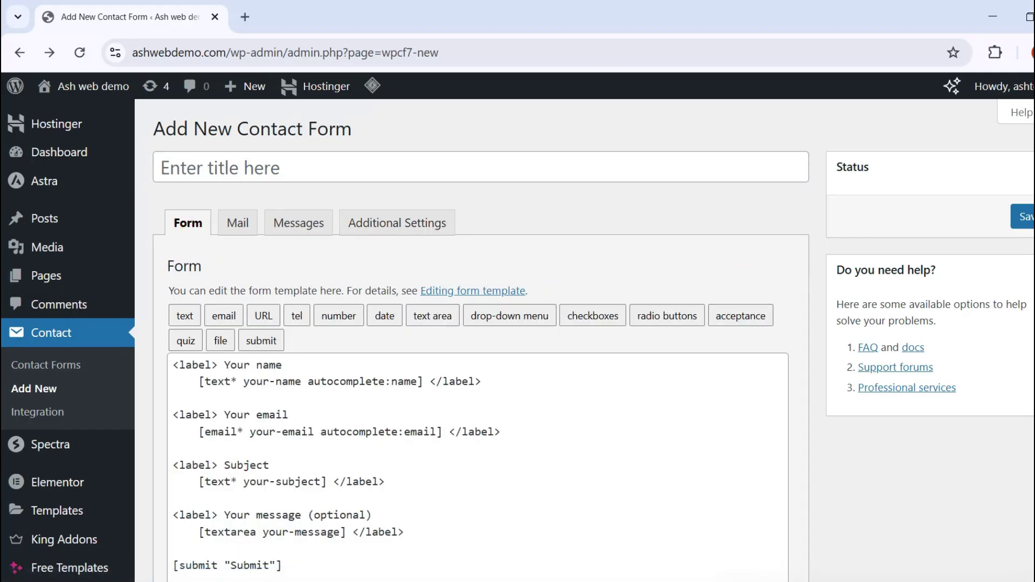
pyautogui.scroll(-5, 1019, 386)
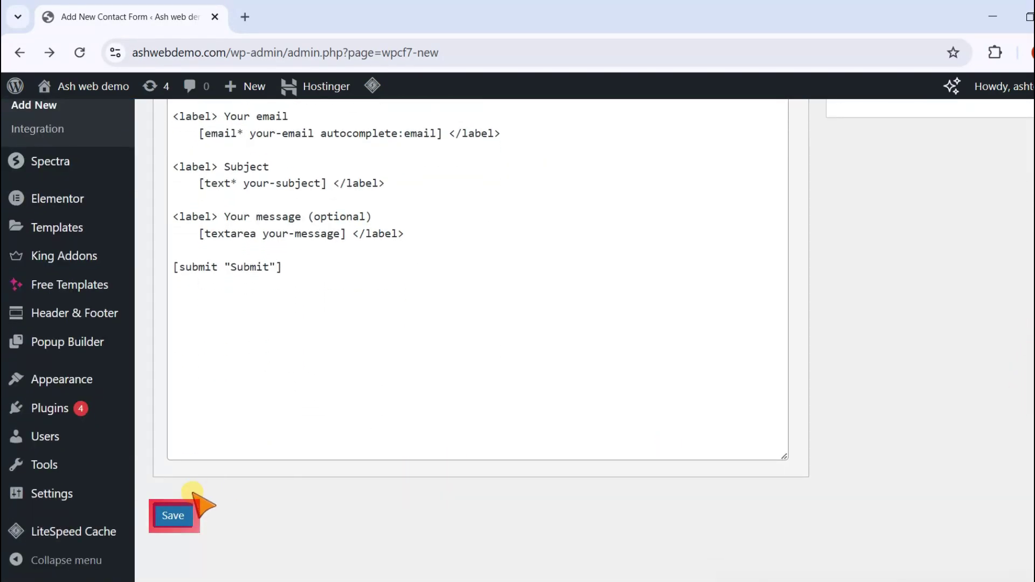
# Save the form as 'Untitled', generating its [contact-form-7] shortcode.
pyautogui.click(176, 517)
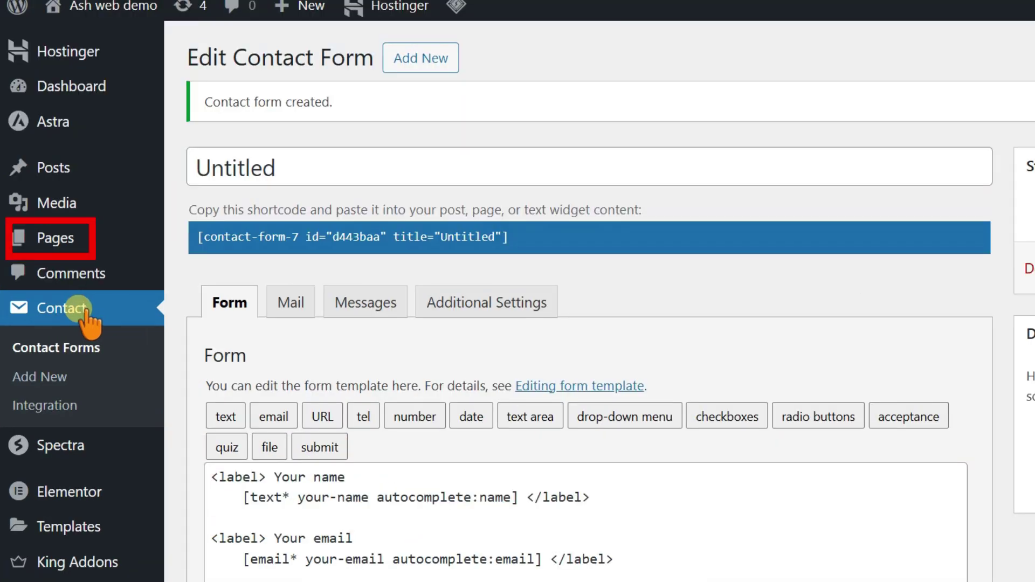
# From Pages > All Pages, create a new blank page.
pyautogui.moveTo(72, 238)
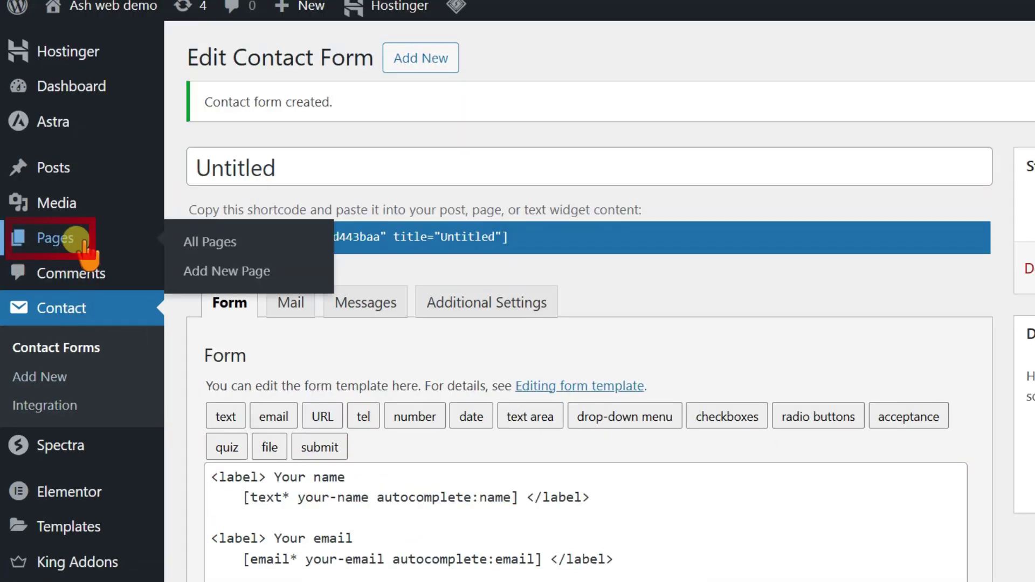
pyautogui.click(219, 242)
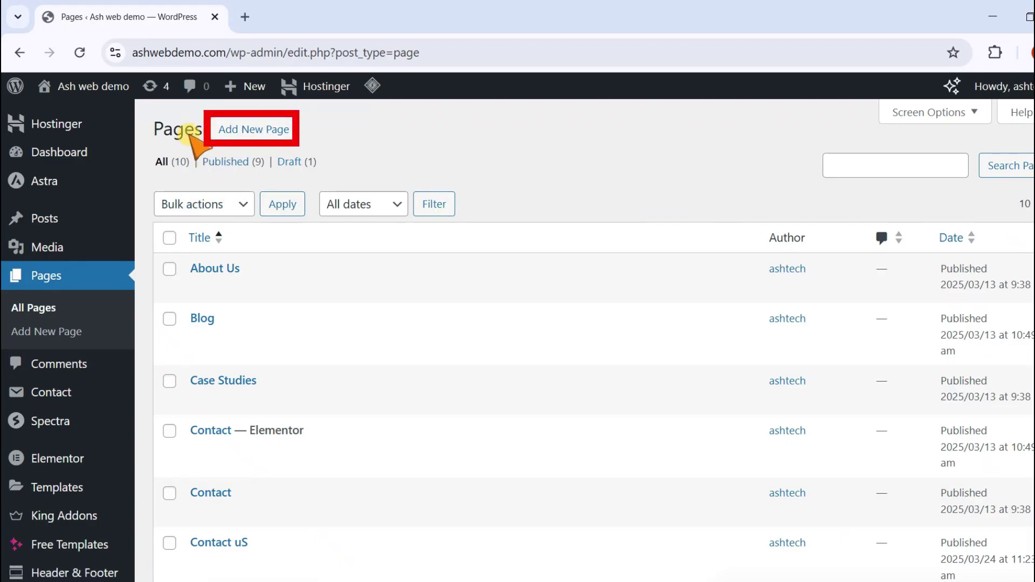
pyautogui.click(257, 134)
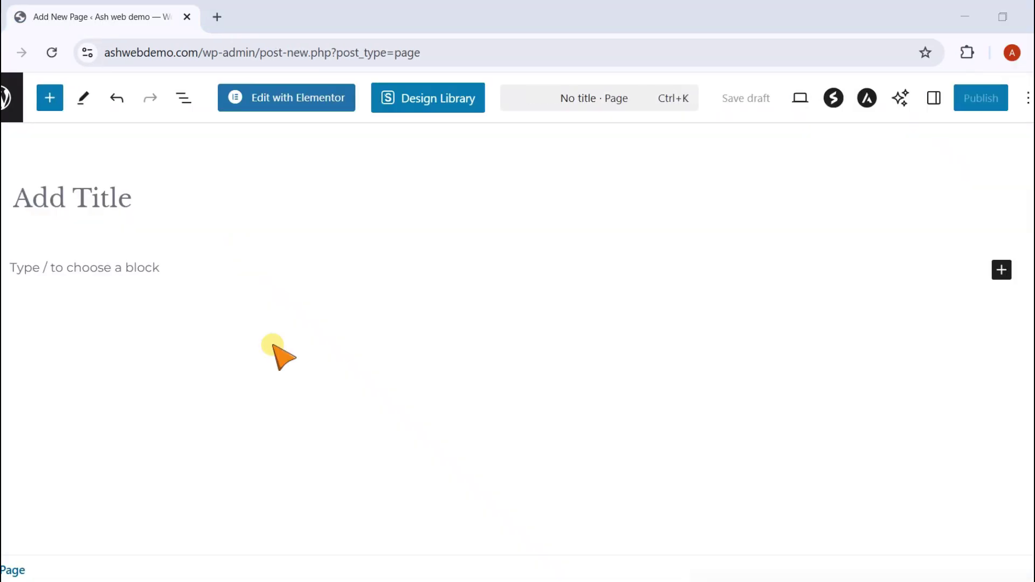
# Type 'Contact' as the new page's title.
pyautogui.click(88, 204)
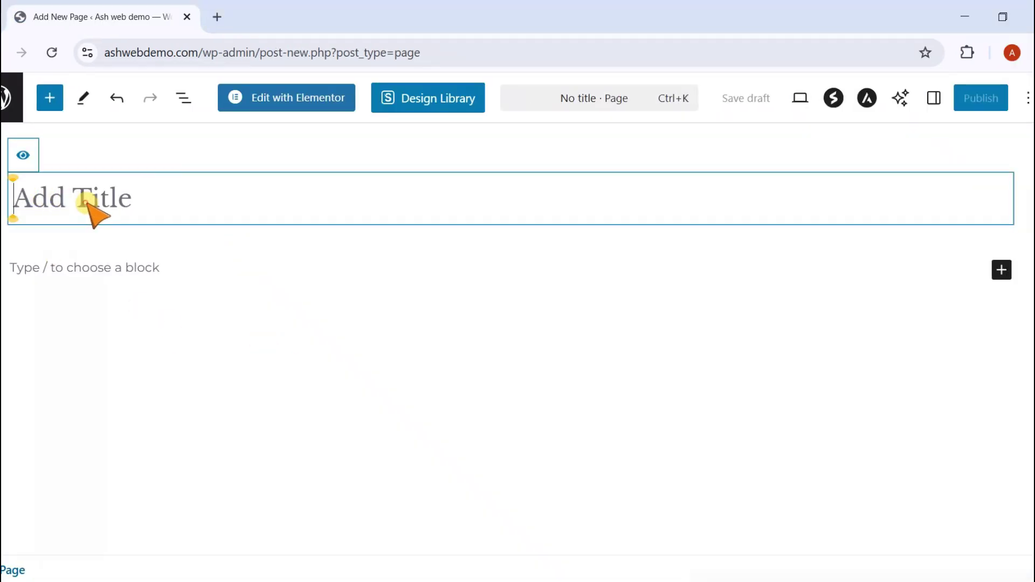
pyautogui.write('Contact')
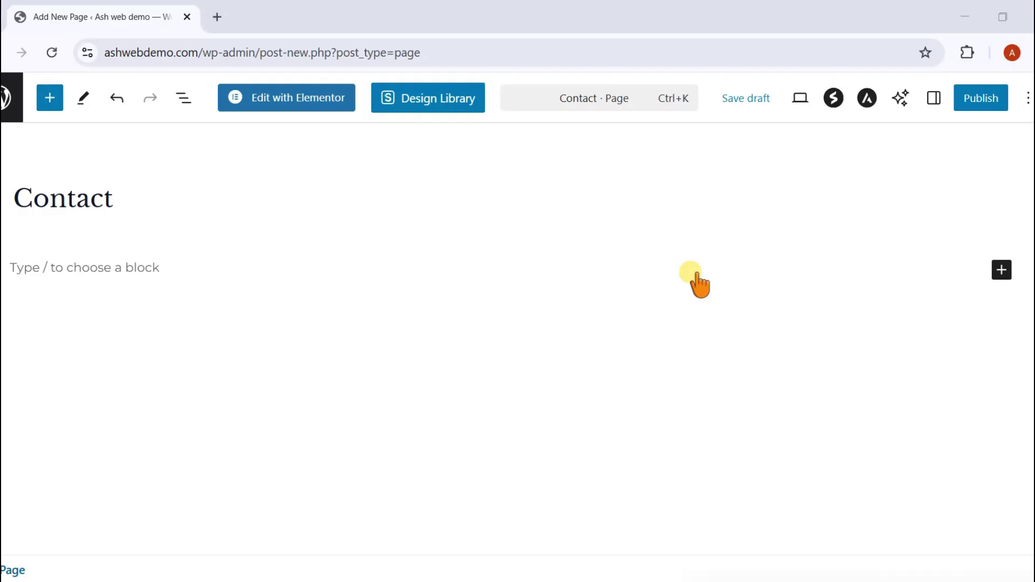
# Insert a three-column Container block and open the block inserter in its middle column.
pyautogui.click(1002, 269)
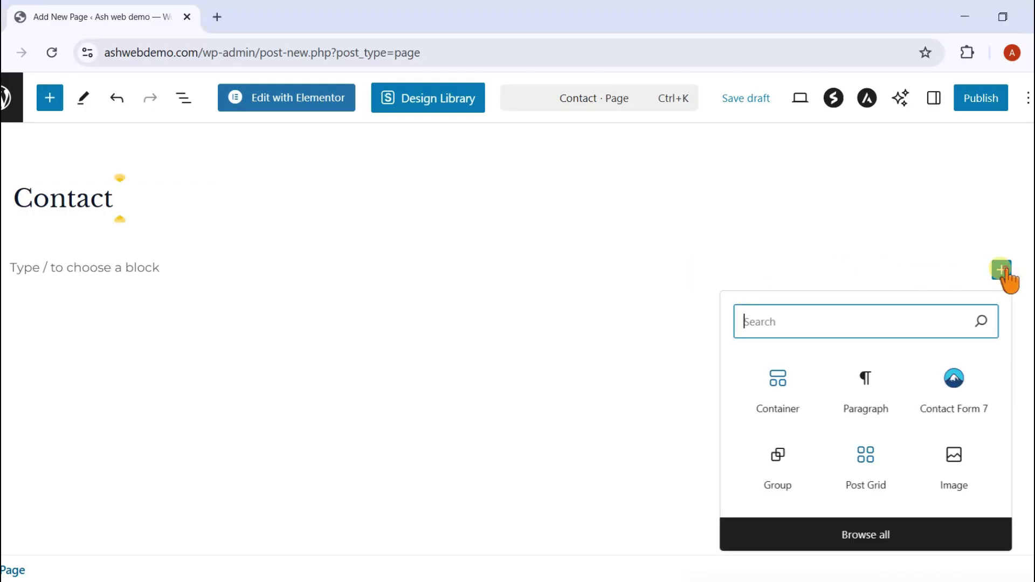
pyautogui.click(781, 401)
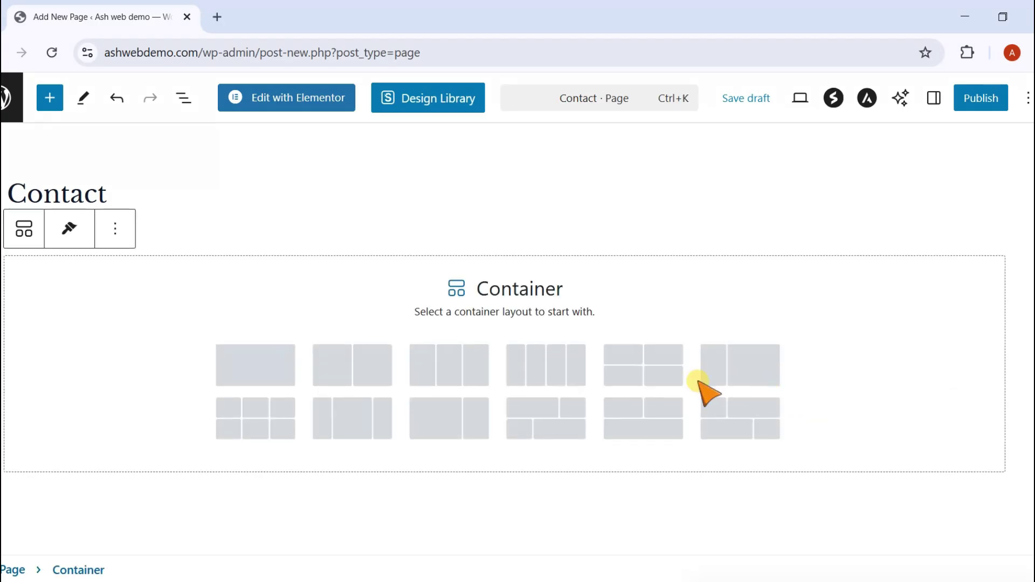
pyautogui.click(436, 343)
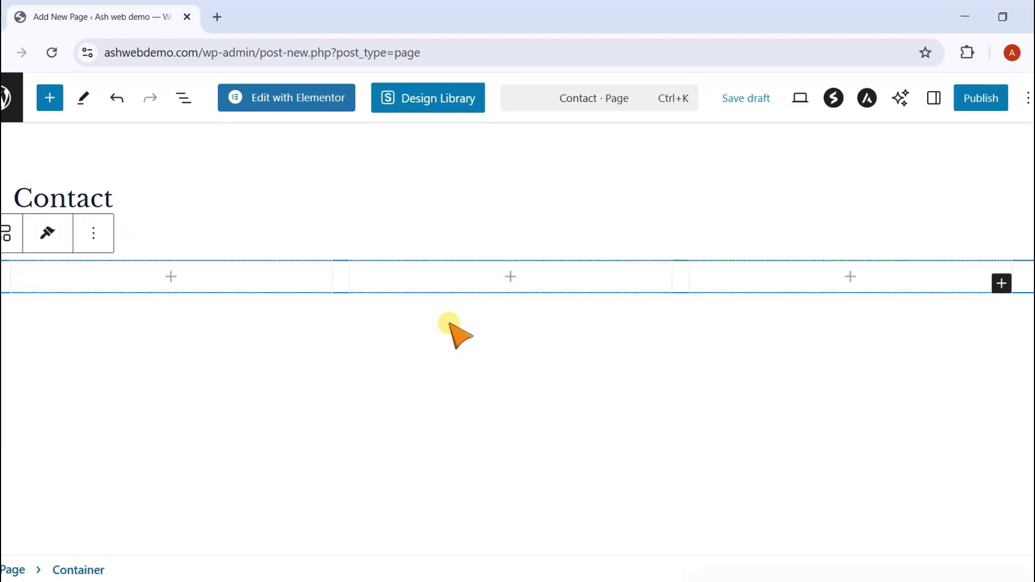
pyautogui.click(423, 326)
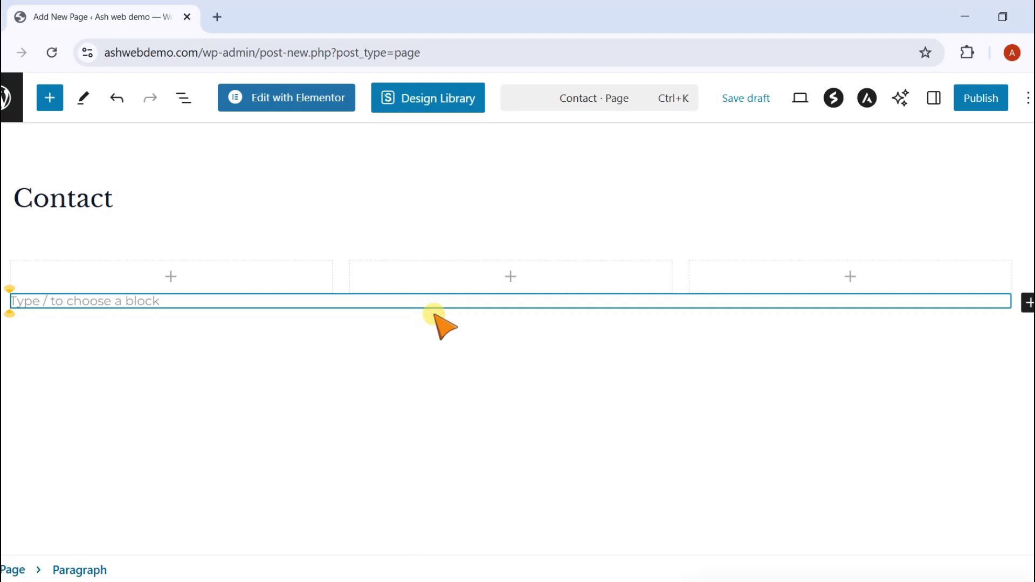
pyautogui.click(463, 280)
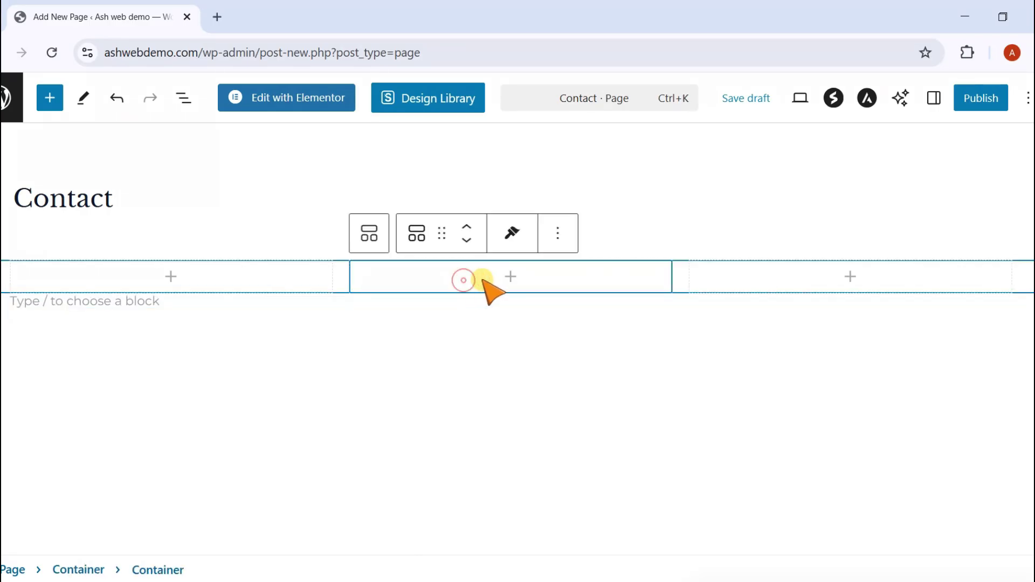
pyautogui.click(510, 277)
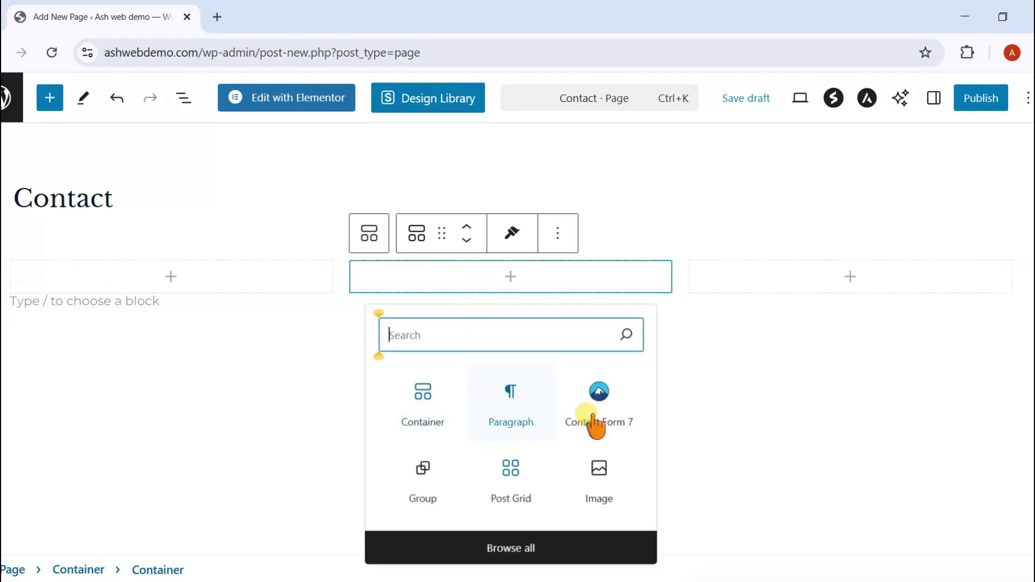
# Add a Contact Form 7 block to the page's middle column and choose the Untitled form.
pyautogui.click(612, 405)
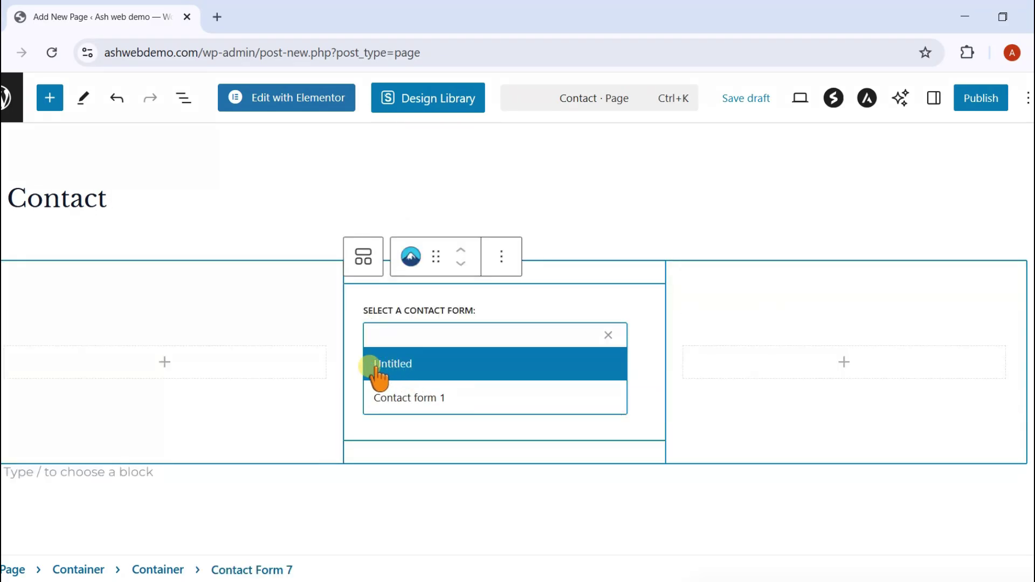
pyautogui.click(409, 367)
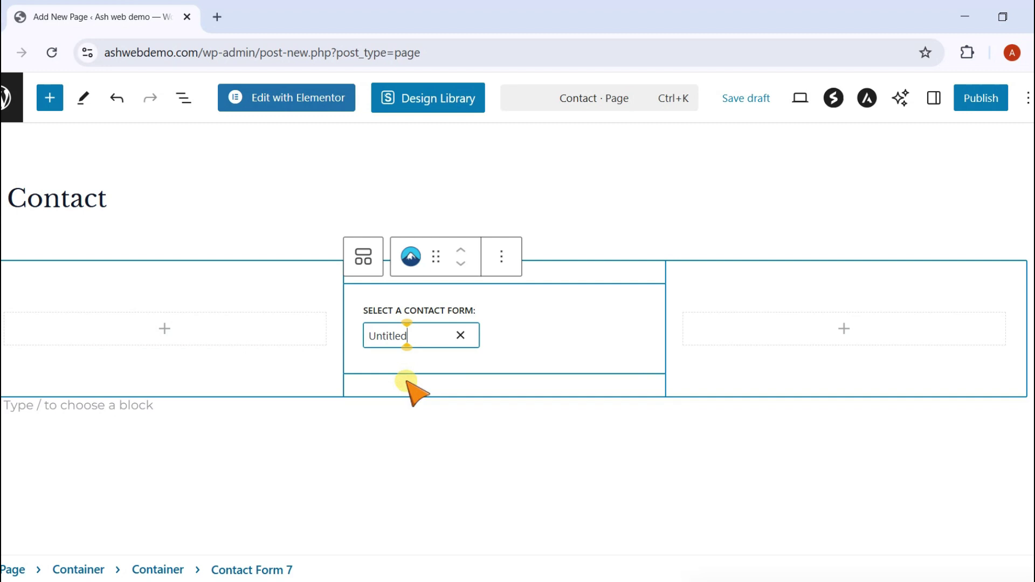
pyautogui.click(426, 475)
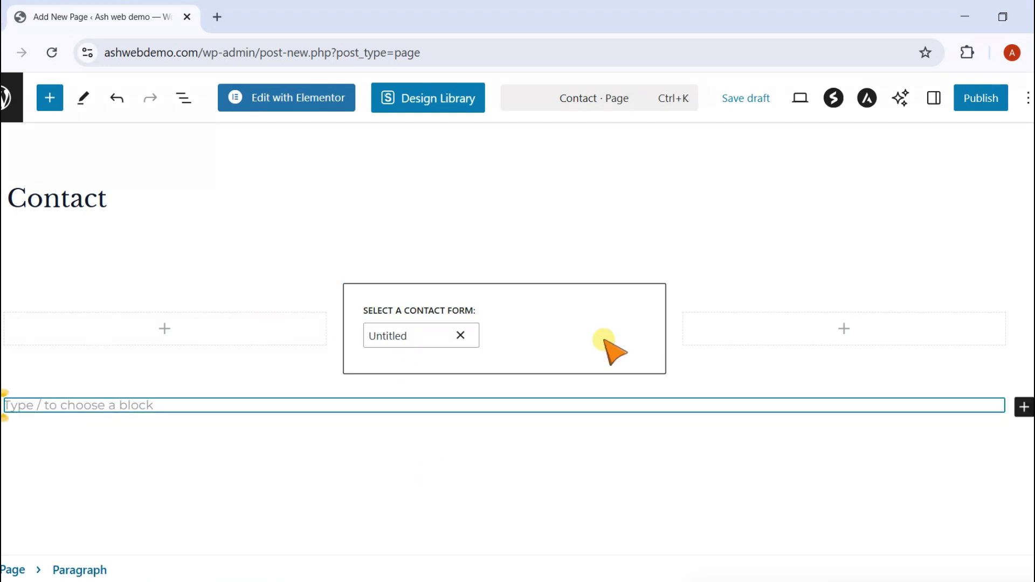
# Publish the Contact page, confirm it, and scroll the Pages list to the Contact entry.
pyautogui.click(982, 99)
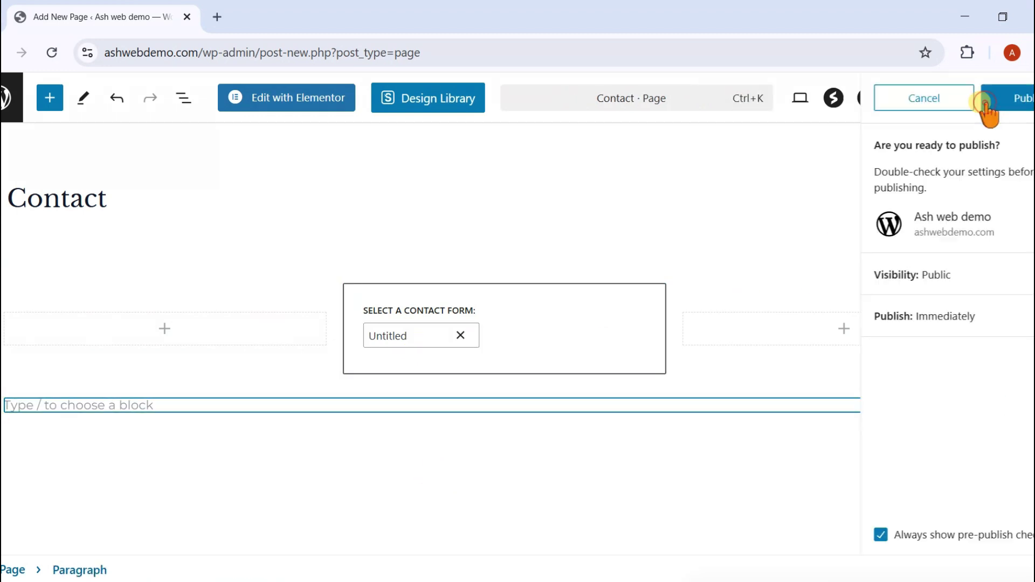
pyautogui.click(974, 99)
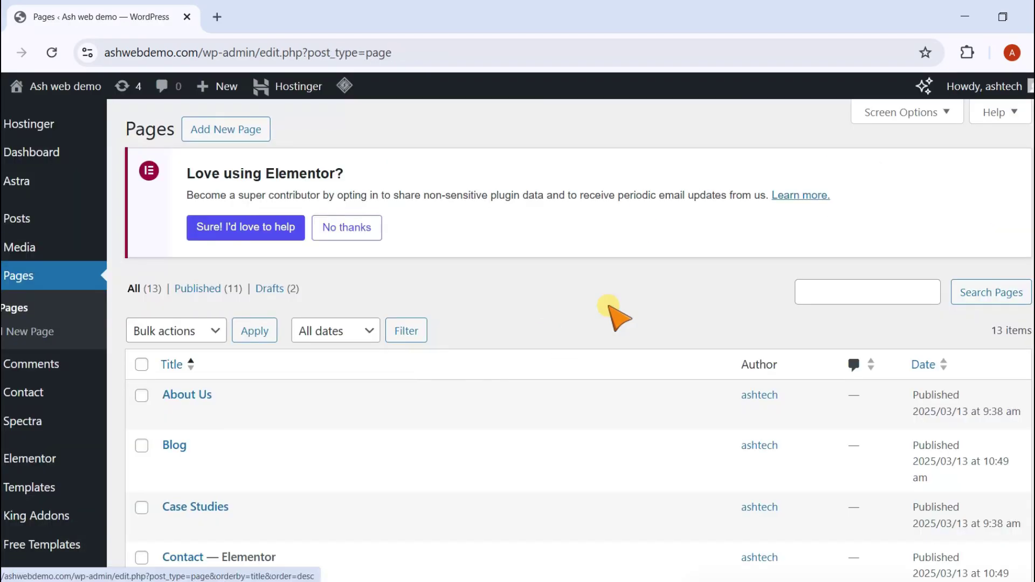
pyautogui.scroll(-5, 1028, 360)
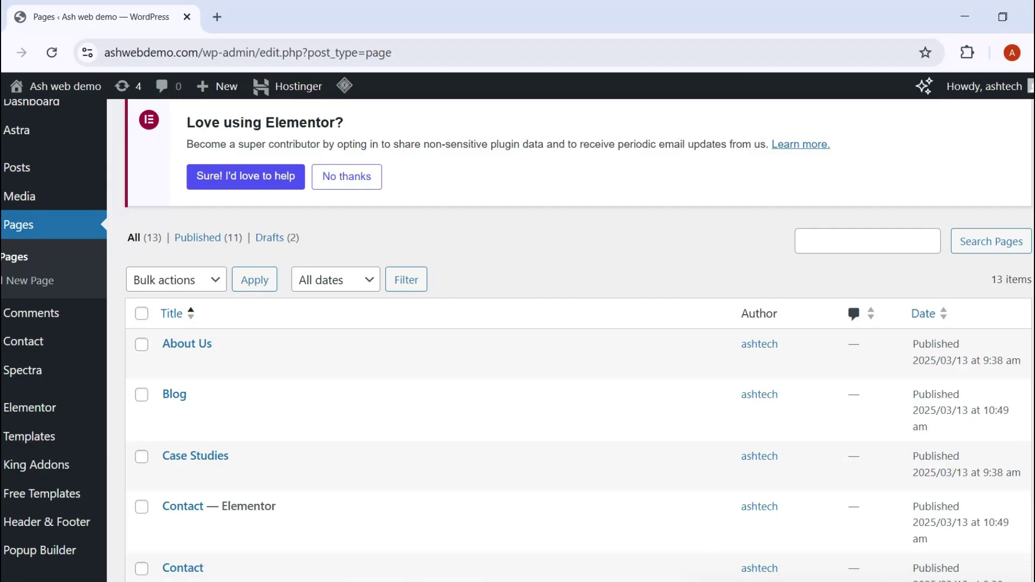
pyautogui.scroll(-2, 1028, 360)
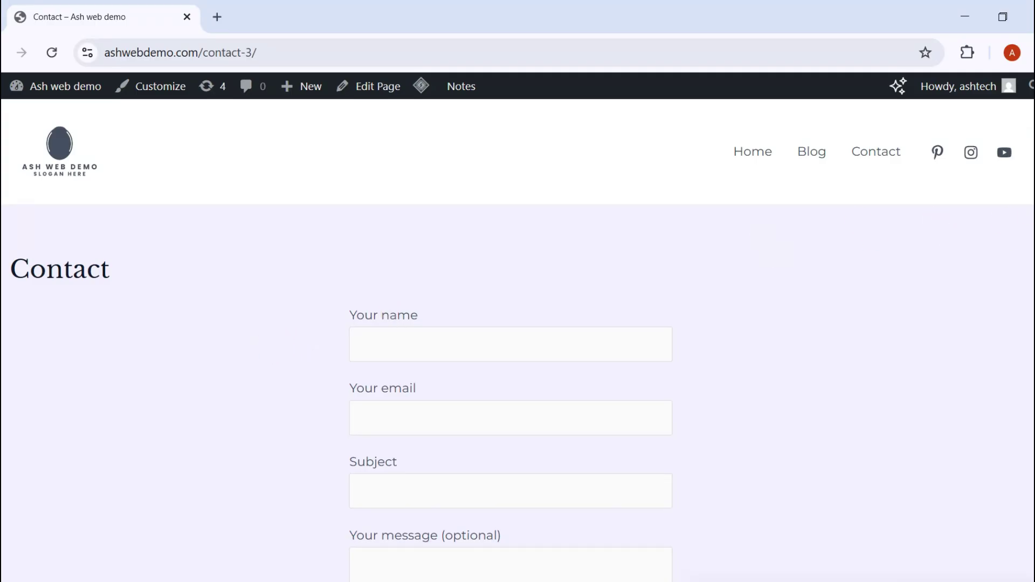
# Autofill the name and e-mail fields with saved values and set Subject to 'Anything'.
pyautogui.moveTo(1029, 235); pyautogui.dragTo(1017, 266)
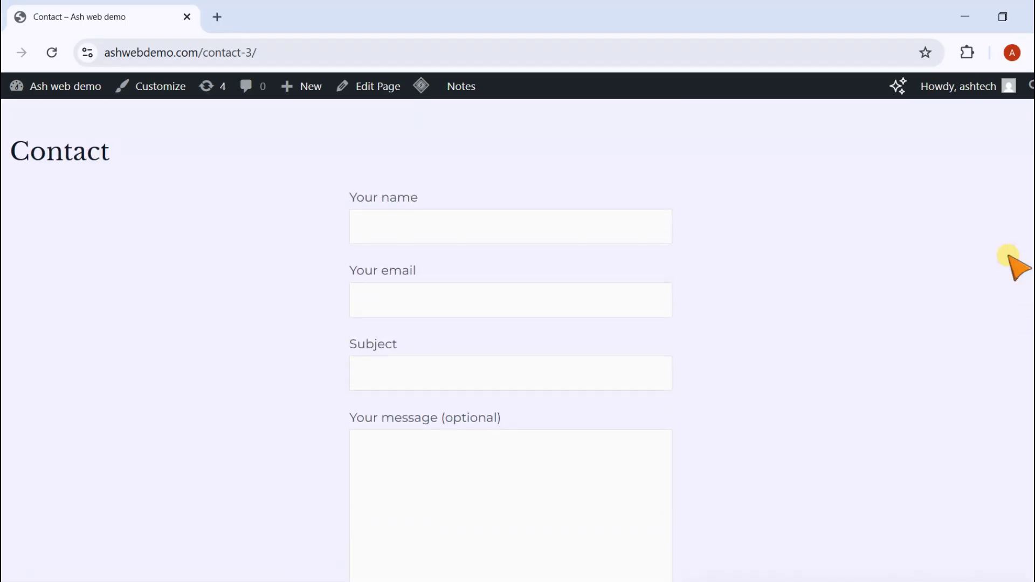
pyautogui.click(485, 222)
pyautogui.click(478, 302)
pyautogui.click(465, 300)
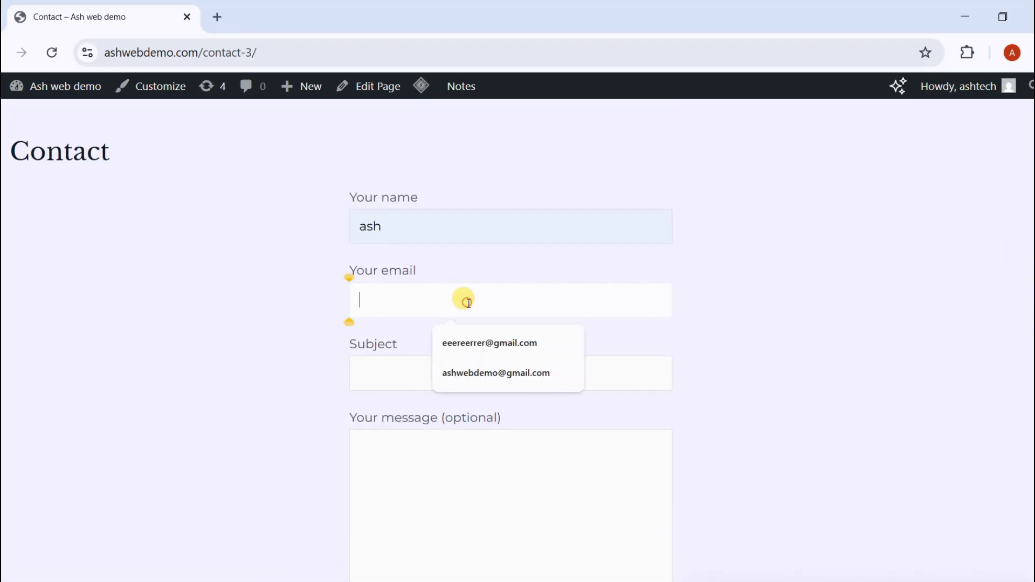
pyautogui.click(475, 373)
pyautogui.click(426, 367)
pyautogui.click(439, 445)
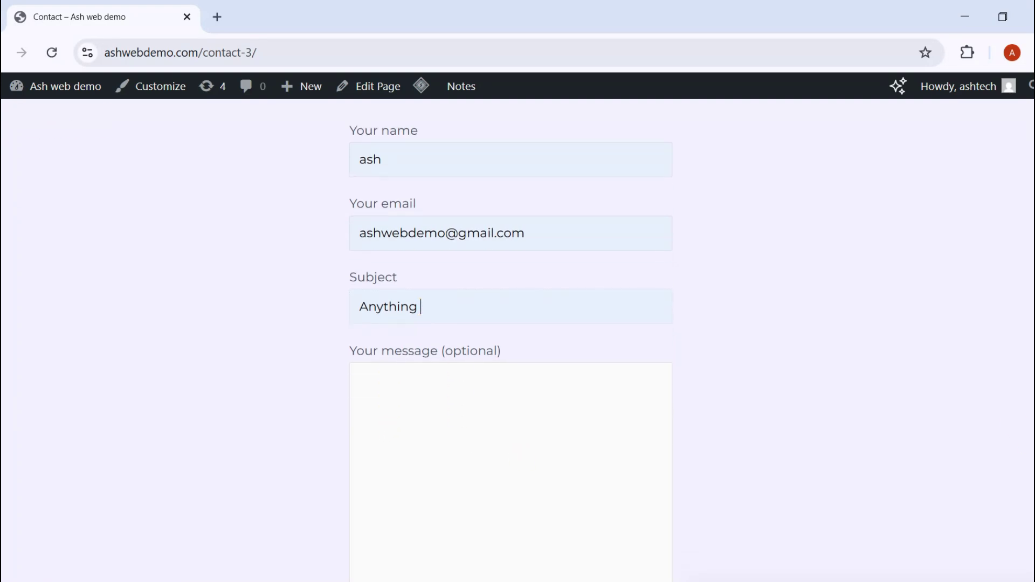
# Type the message 'we' and submit the contact form.
pyautogui.scroll(-4, 420, 373)
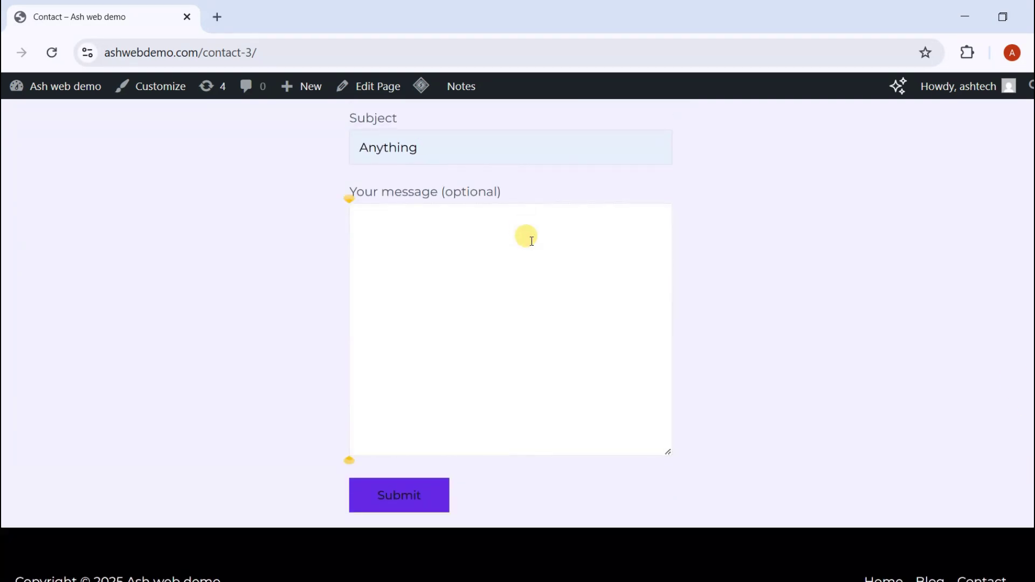
pyautogui.write('we')
pyautogui.click(399, 505)
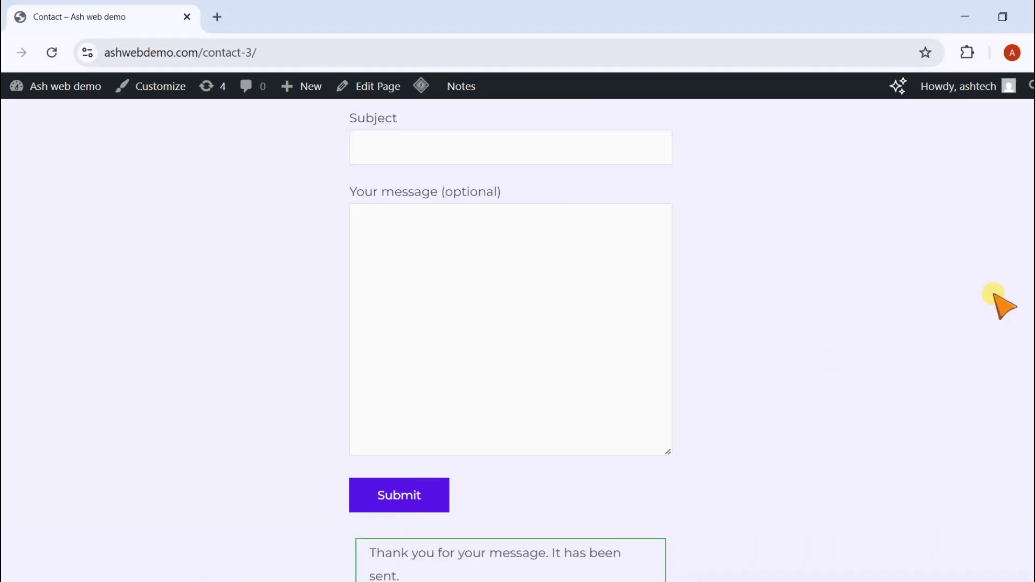
# Scroll to the thank-you notice confirming the message was sent, and open a new browser tab.
pyautogui.scroll(-1, 596, 438)
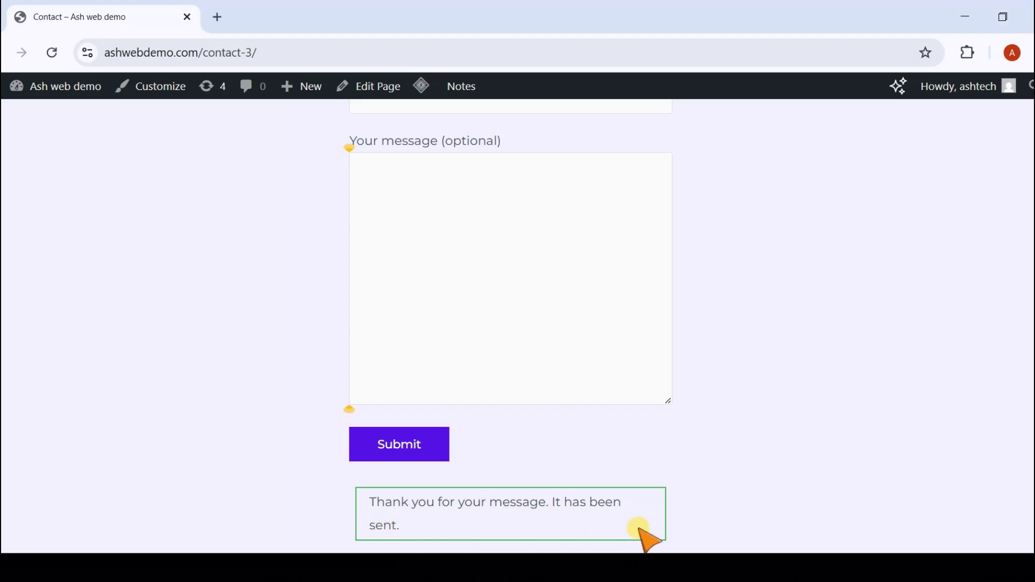
pyautogui.hotkey('ctrl', 't')
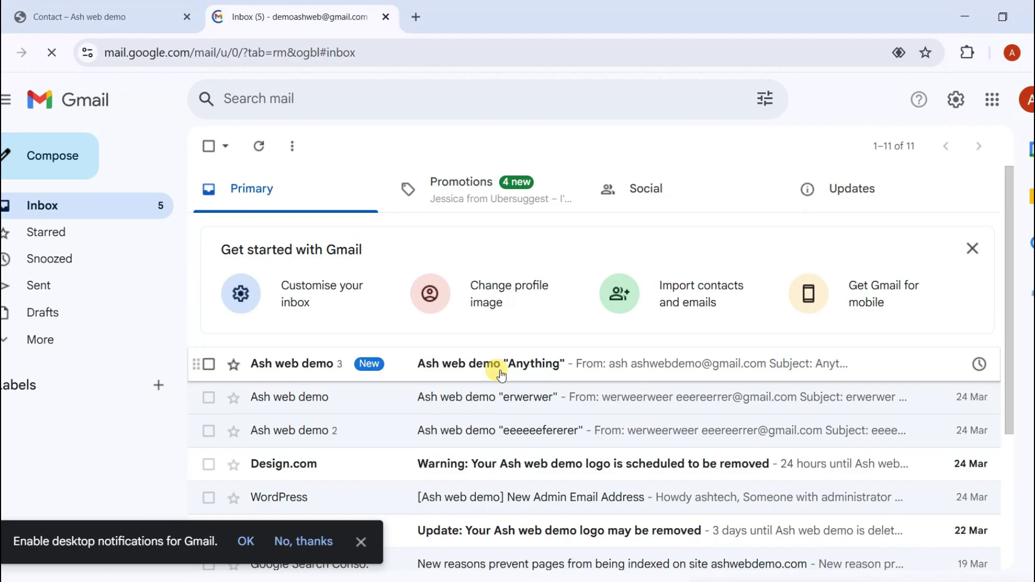
# Open the new 'Anything' contact-form email at the top of the Gmail inbox.
pyautogui.click(453, 366)
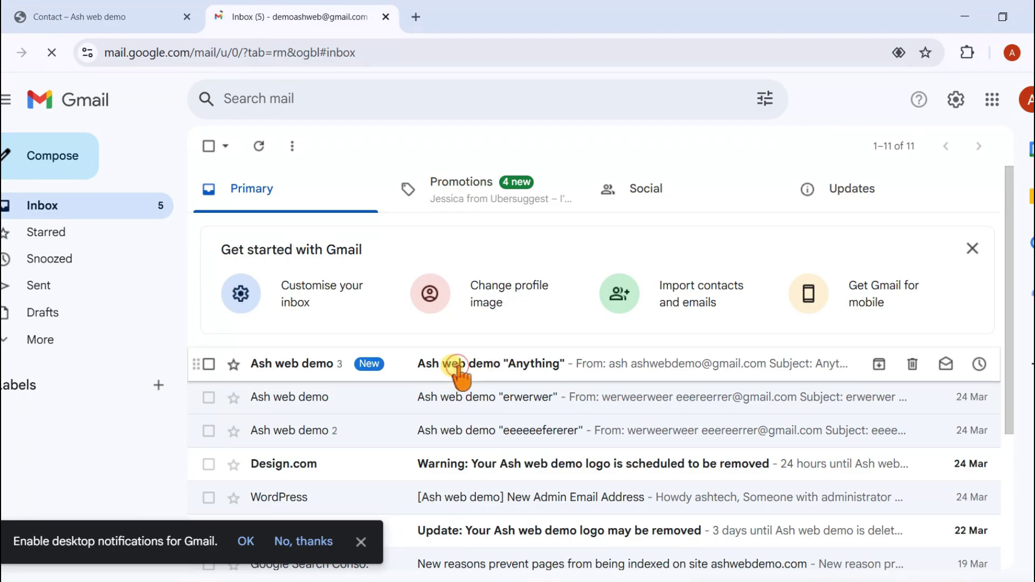